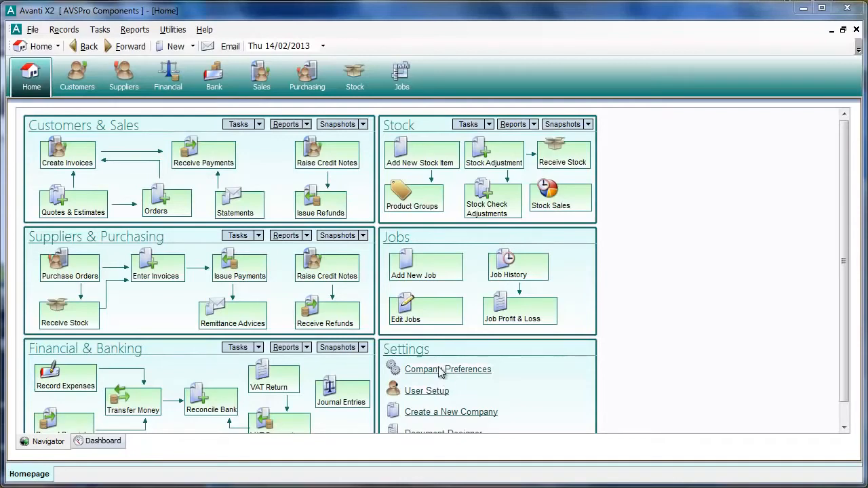
# - Open the company preferences and display the Financial Calendar settings
pyautogui.click(33, 30)
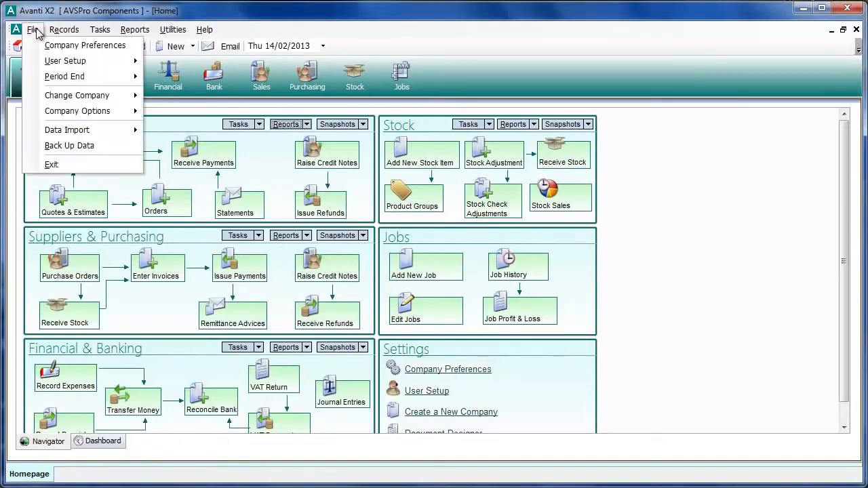
pyautogui.click(68, 46)
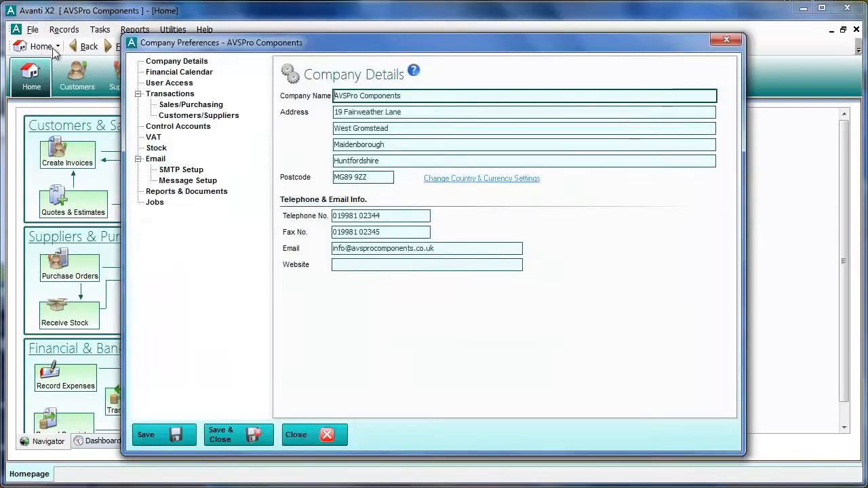
pyautogui.click(179, 74)
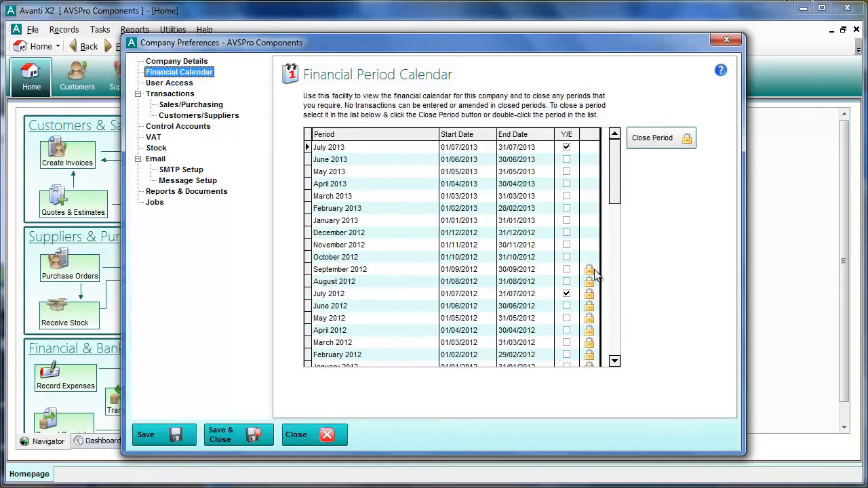
# - Reopen the September 2012 and August 2012 financial periods, closing each of them again
pyautogui.click(590, 270)
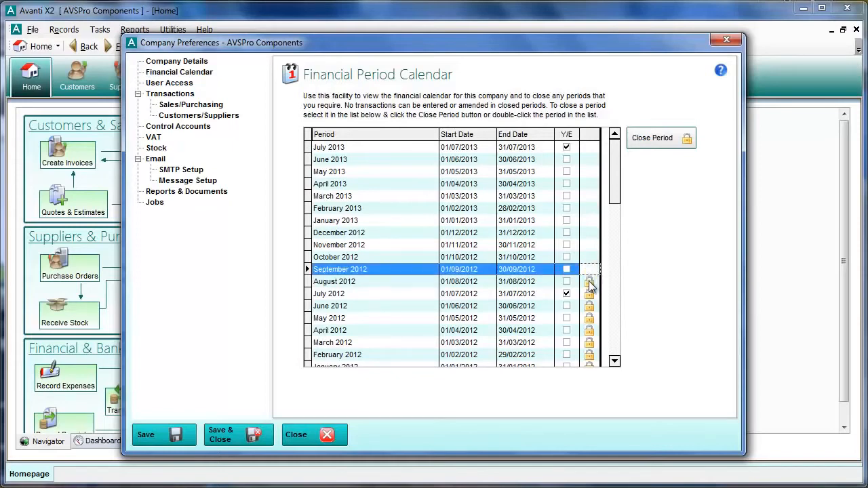
pyautogui.click(589, 270)
pyautogui.click(591, 283)
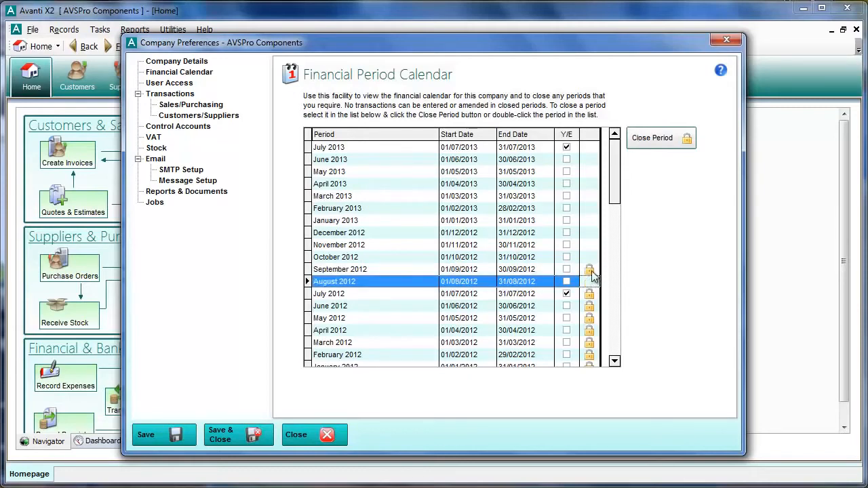
pyautogui.click(591, 271)
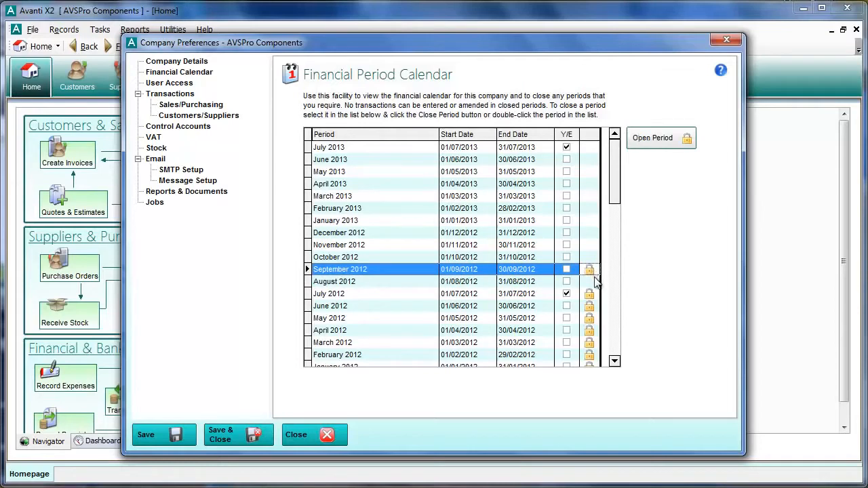
pyautogui.click(592, 282)
# - Close the October 2012 financial period, reopen it, and save and close the company preferences
pyautogui.click(588, 260)
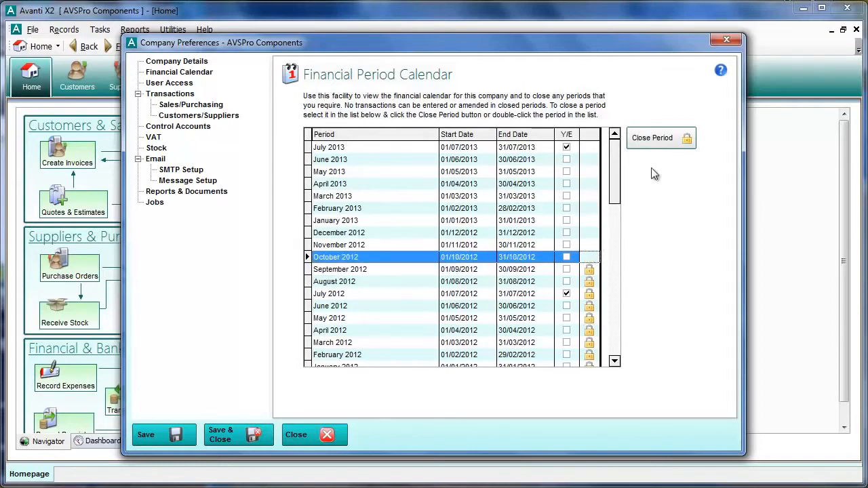
pyautogui.click(652, 140)
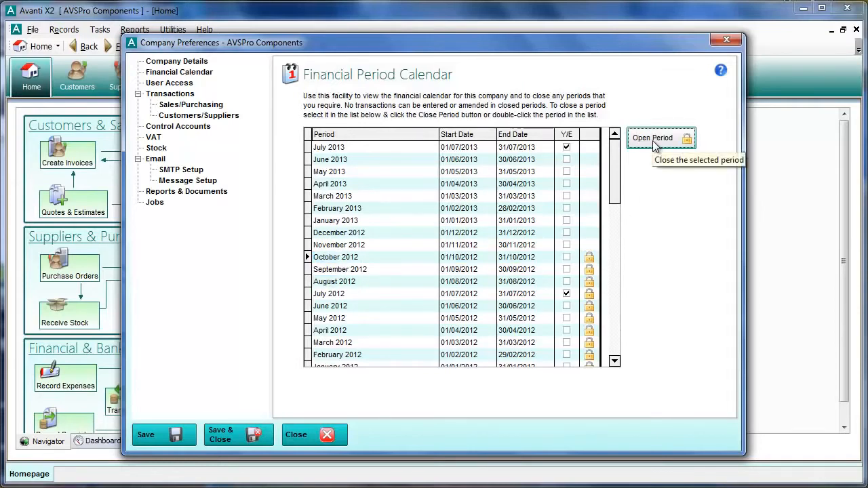
pyautogui.click(654, 143)
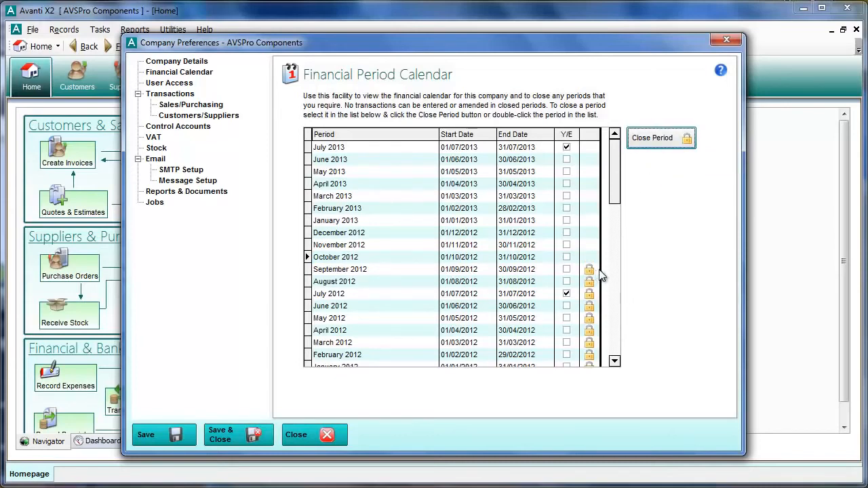
pyautogui.click(256, 440)
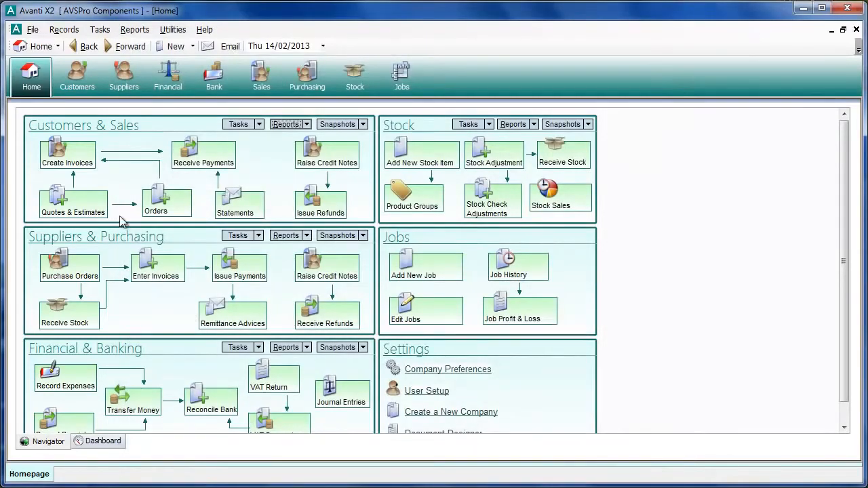
# - Create a new sales invoice for the customer MELBOURNE, found by searching for MEL
pyautogui.click(80, 157)
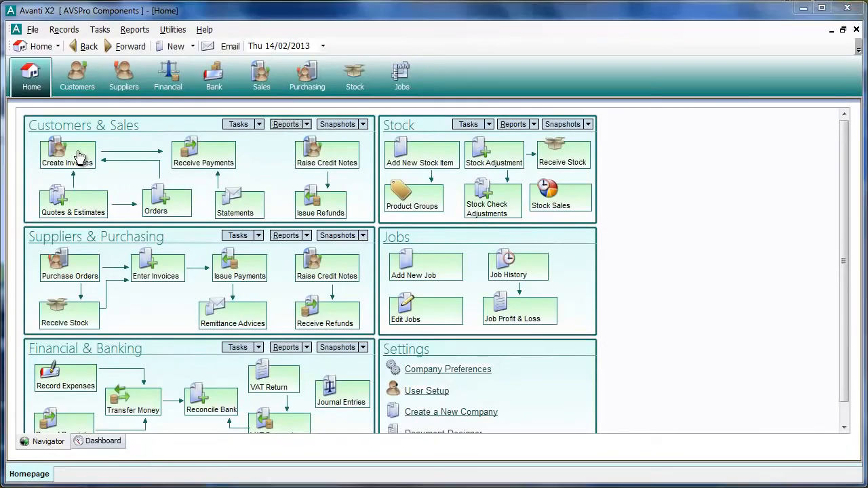
pyautogui.write('MEL')
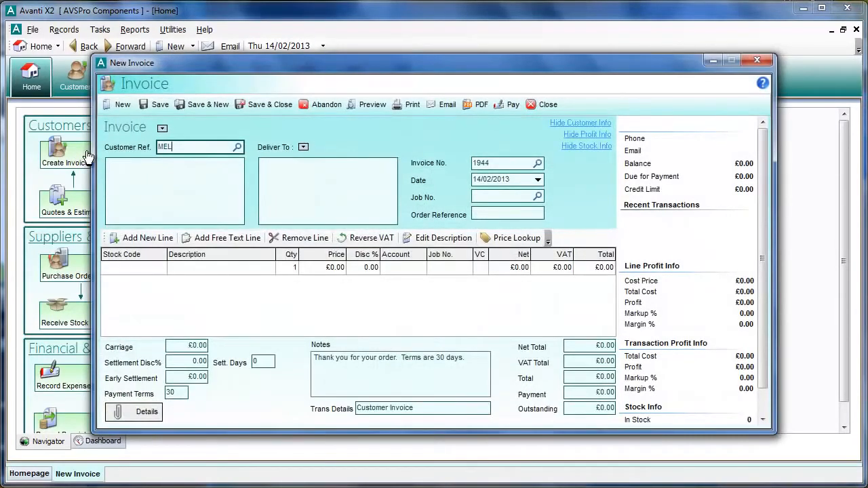
pyautogui.press('Tab')
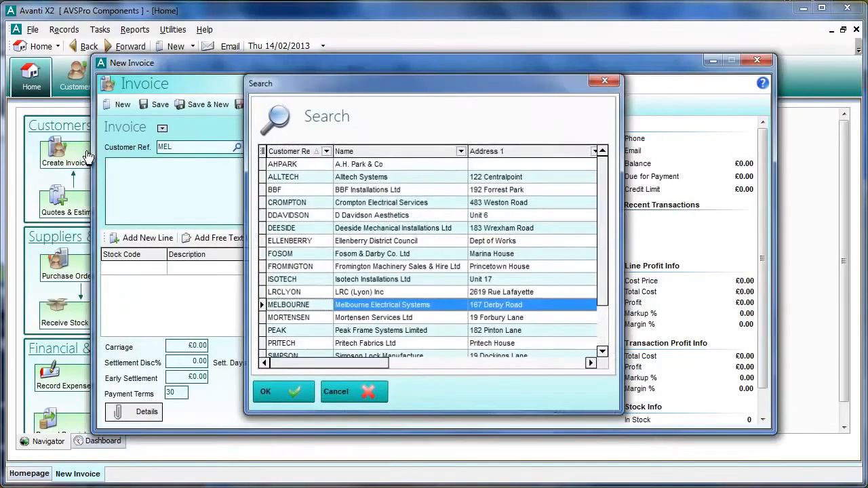
pyautogui.press('Return')
pyautogui.press('Tab')
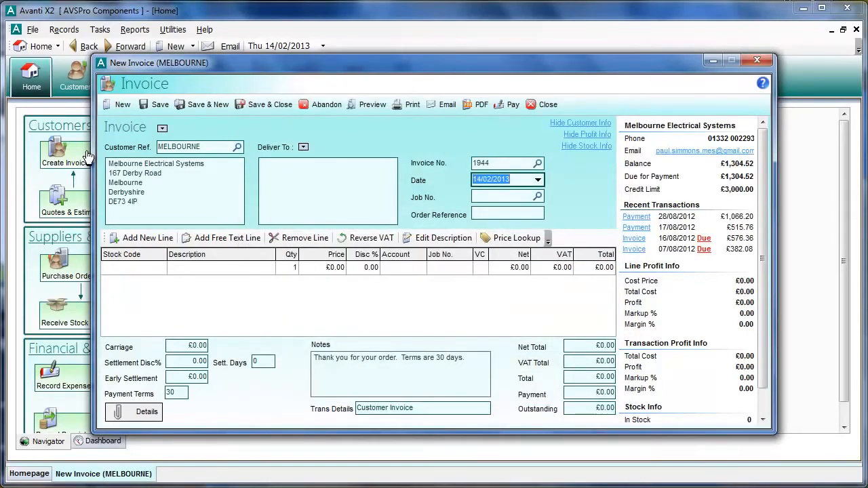
# - Set the invoice date to 10/09/2012 and dismiss the date warning
pyautogui.write('10/')
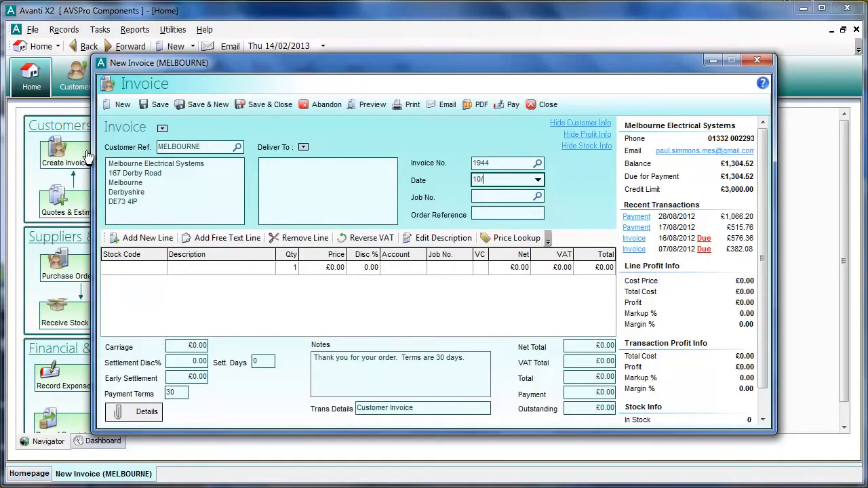
pyautogui.write('09/2012')
pyautogui.press('Tab')
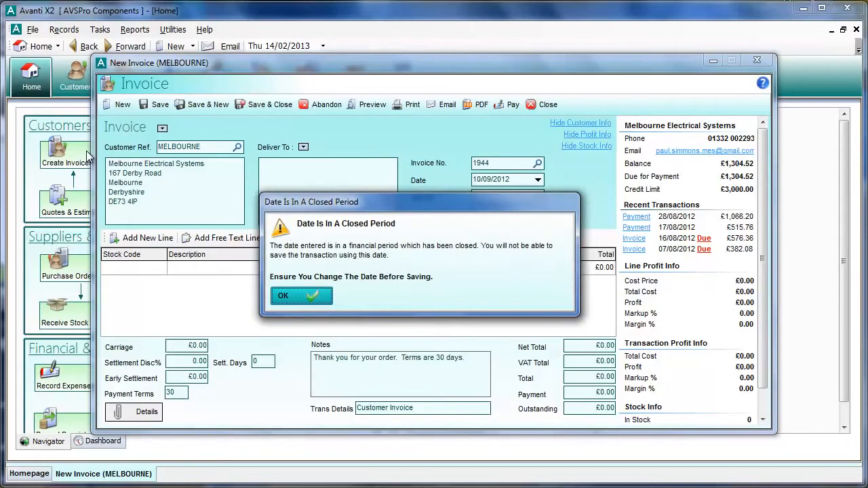
pyautogui.click(303, 295)
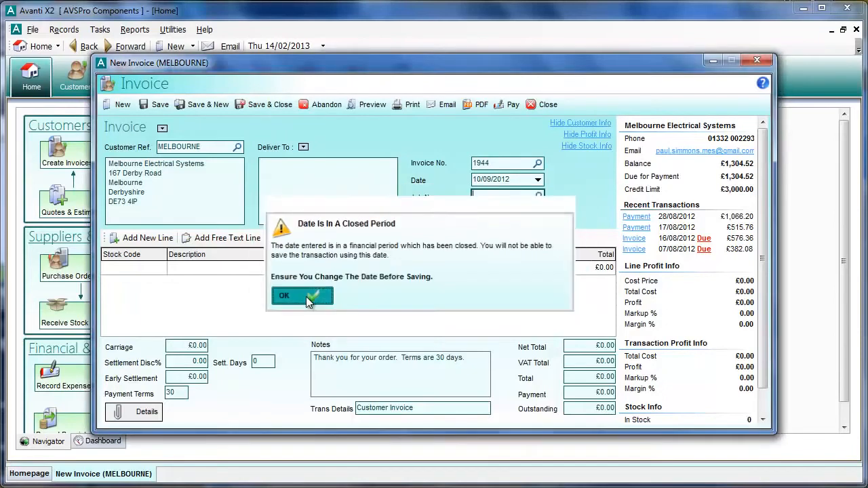
# - Add stock item 224019, the aluminium rod, as the first invoice line
pyautogui.click(122, 269)
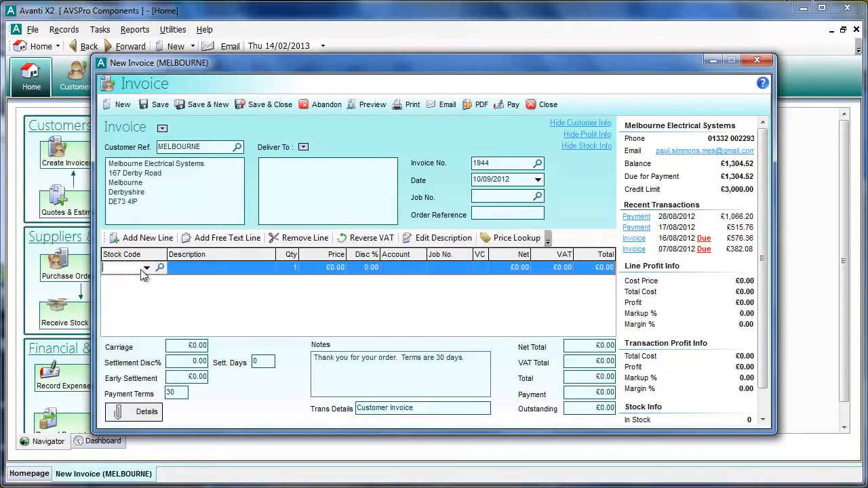
pyautogui.click(147, 267)
pyautogui.click(161, 333)
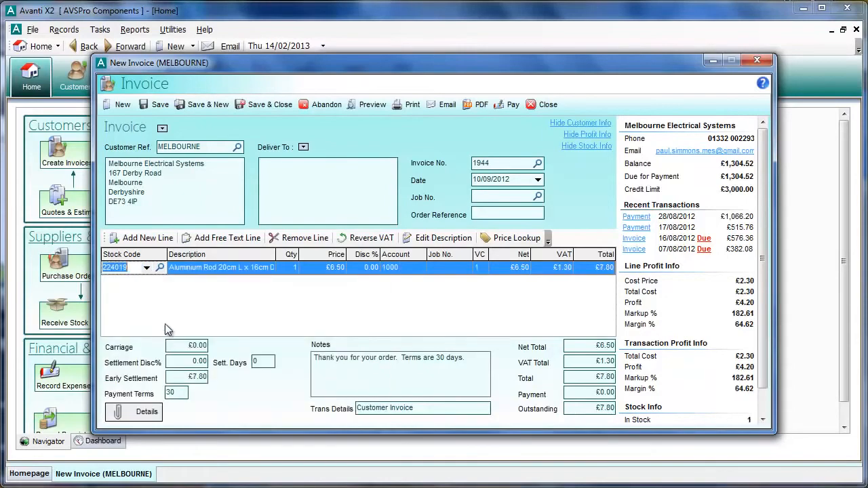
# - Try to save the invoice dated 10/09/2012, dismiss the warning, and close the invoice without saving
pyautogui.click(155, 104)
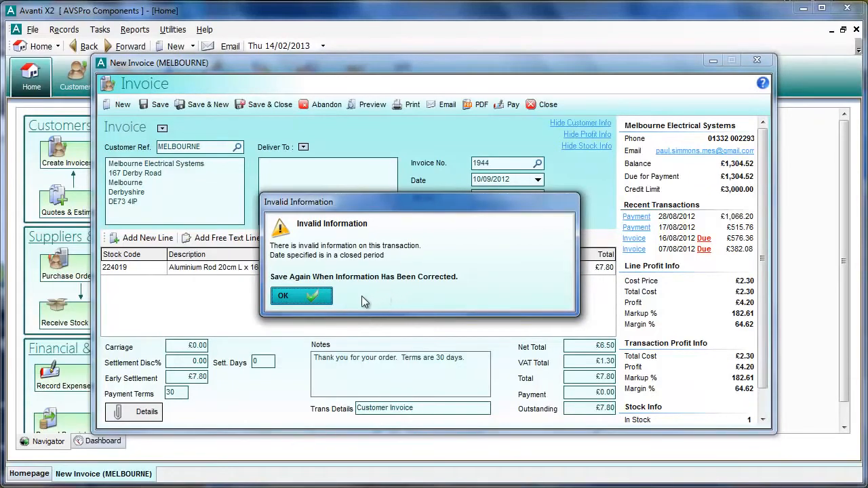
pyautogui.click(299, 297)
pyautogui.click(497, 197)
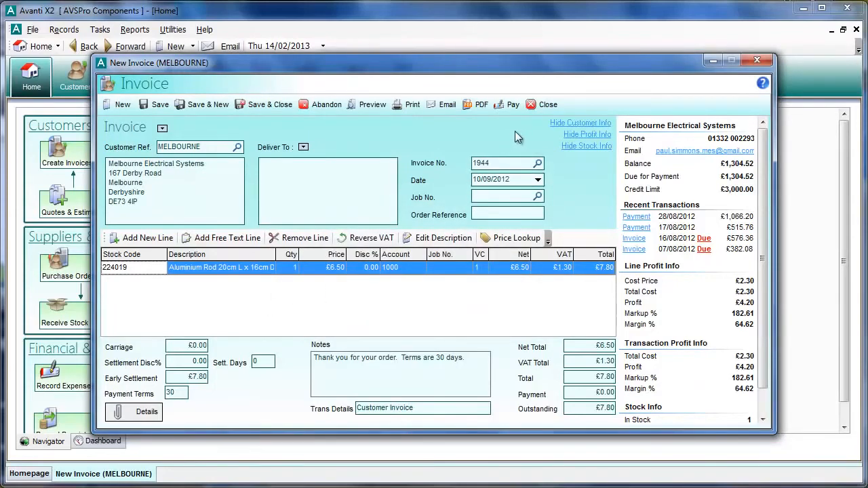
pyautogui.click(530, 107)
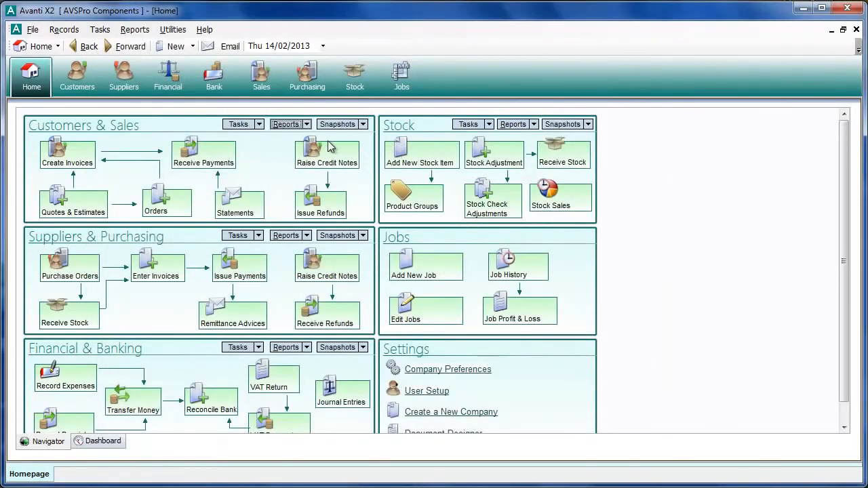
# - Open the customer history report and try to amend the Melbourne Electrical Systems invoice dated 20/10/2011
pyautogui.click(286, 124)
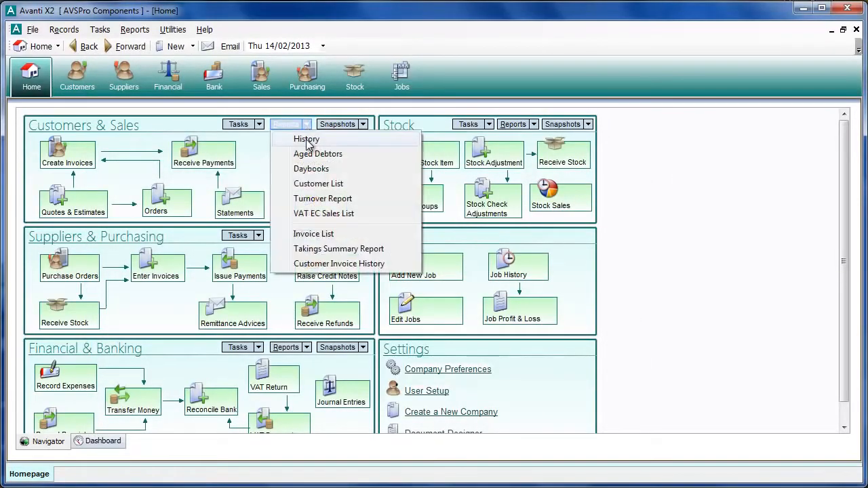
pyautogui.click(307, 139)
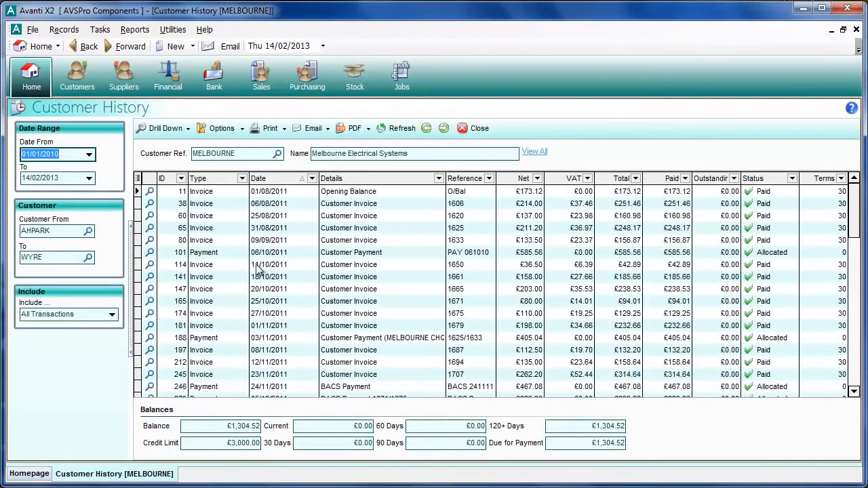
pyautogui.click(193, 290)
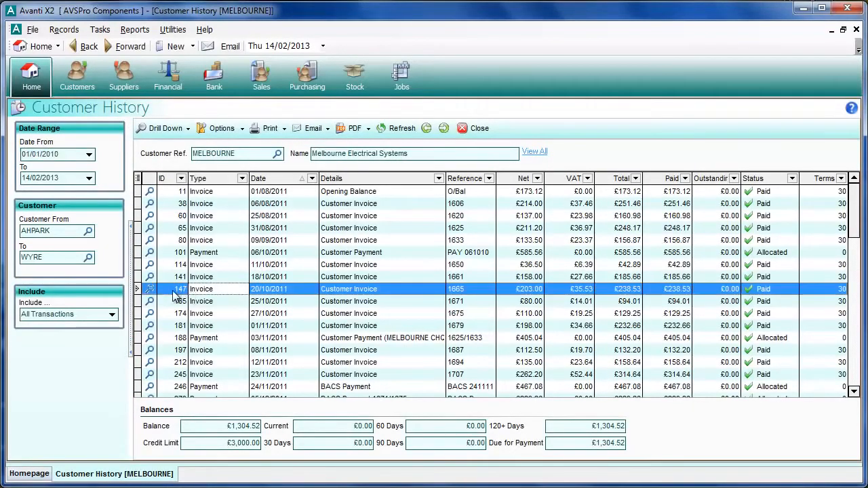
pyautogui.rightClick(226, 288)
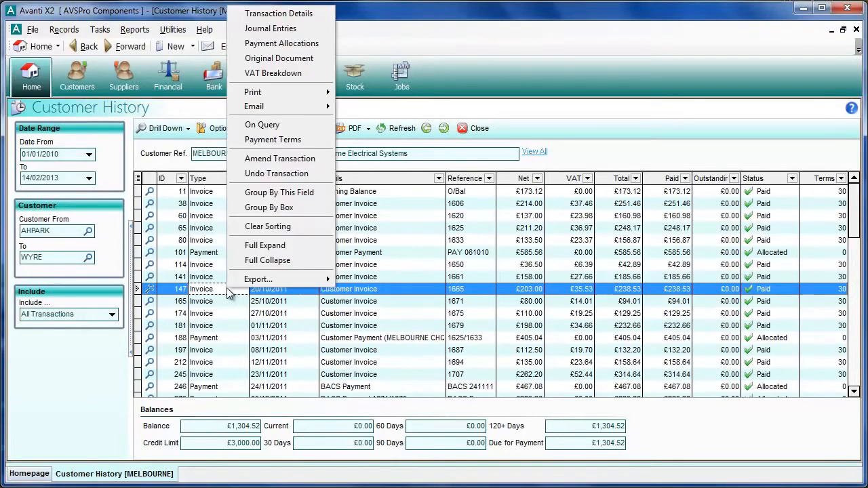
pyautogui.click(309, 159)
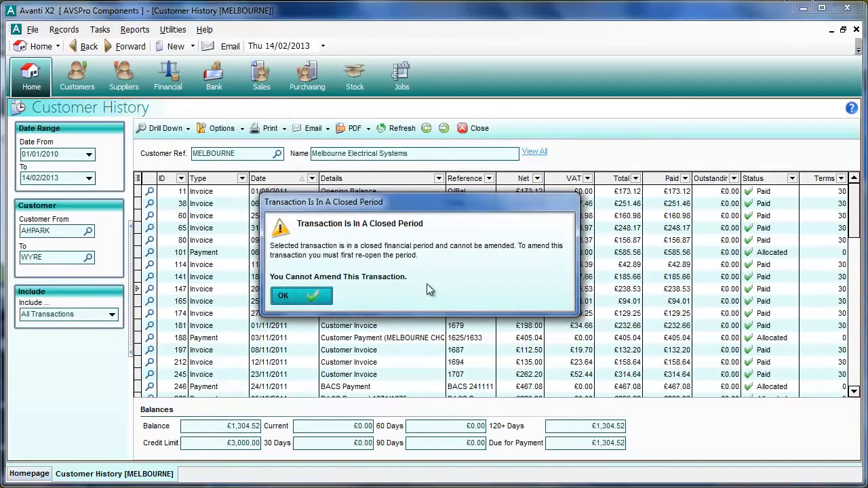
pyautogui.click(304, 295)
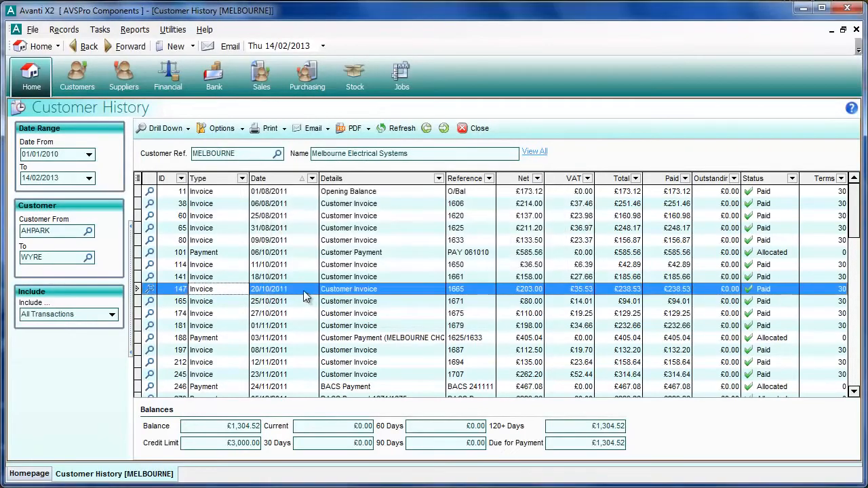
# - Try to undo the 20/10/2011 invoice transaction, and close the customer history
pyautogui.rightClick(302, 288)
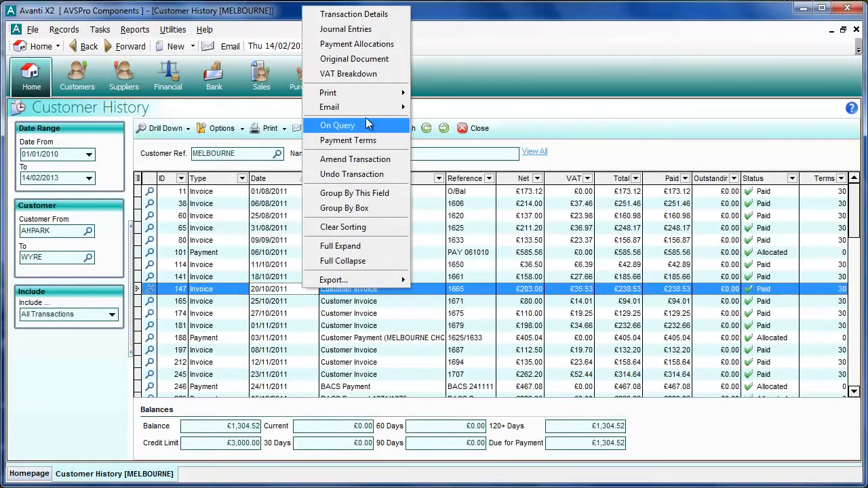
pyautogui.click(366, 174)
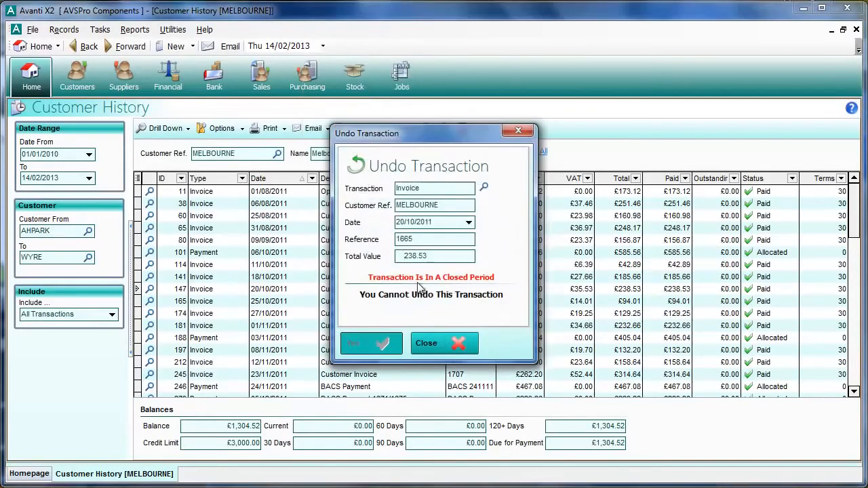
pyautogui.click(442, 348)
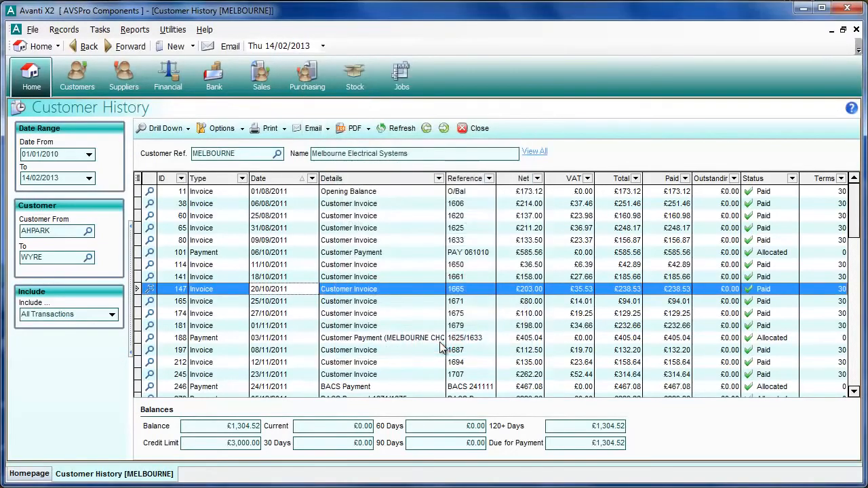
pyautogui.click(470, 129)
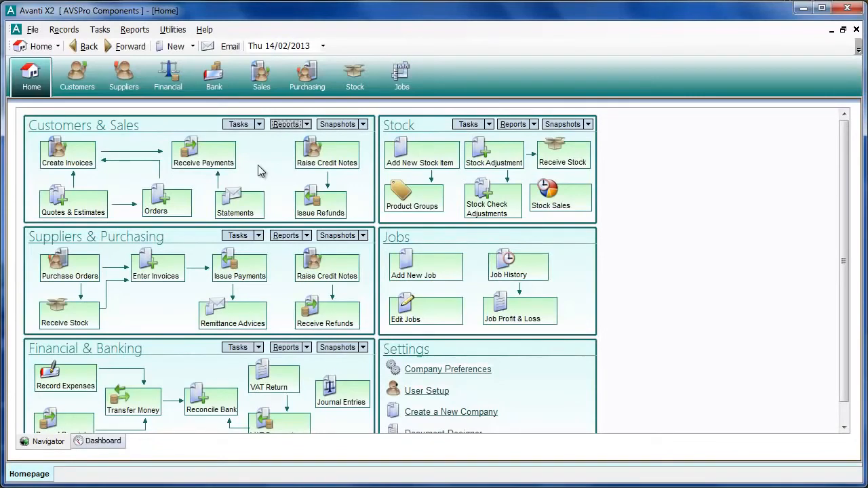
# - Start another new sales invoice and select MELBOURNE as its customer by searching for MEL
pyautogui.click(65, 156)
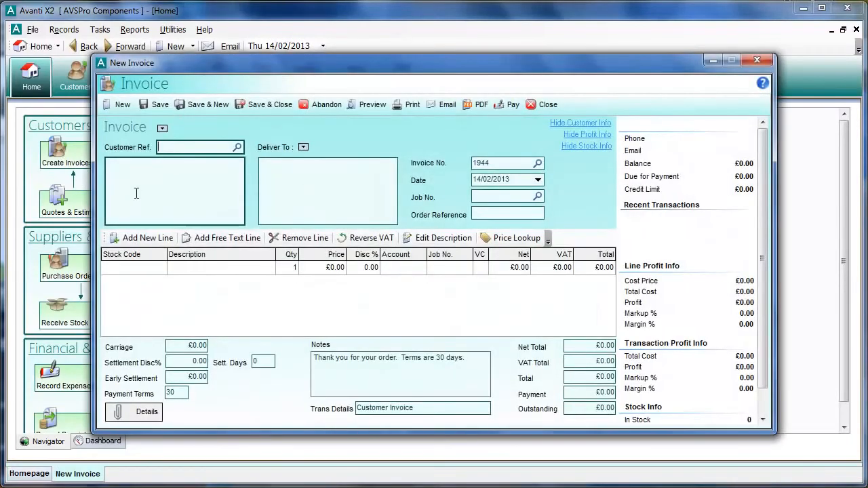
pyautogui.write('MEL')
pyautogui.press('Tab')
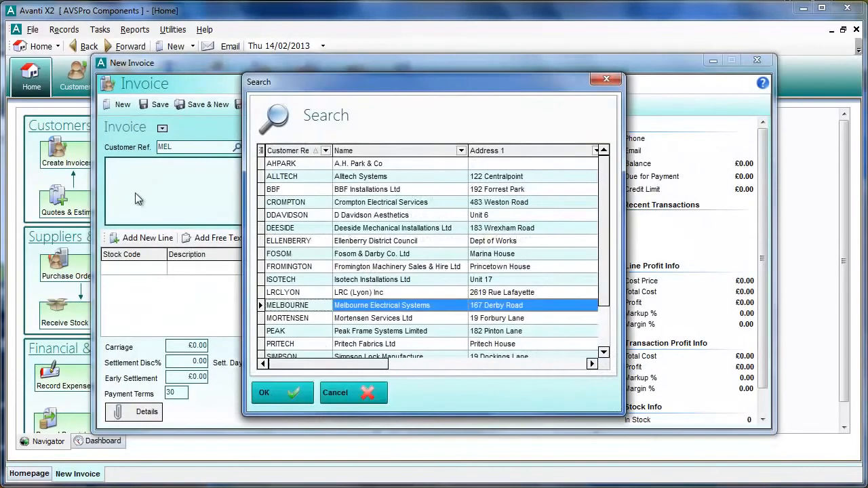
pyautogui.press('Return')
pyautogui.press('Tab')
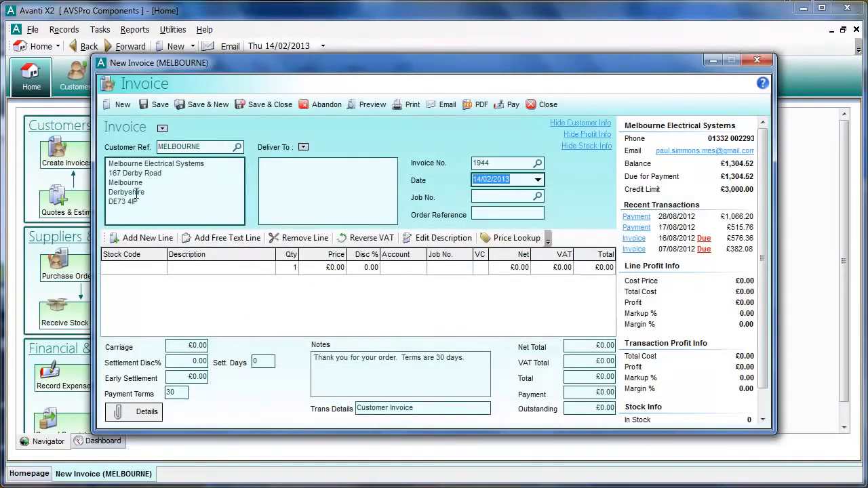
# - Date the MELBOURNE invoice 10/02/2223, acknowledge the date check, and close the invoice without saving
pyautogui.write('10/')
pyautogui.write('02/')
pyautogui.write('20')
pyautogui.write('23')
pyautogui.press('BackSpace')
pyautogui.press('BackSpace')
pyautogui.write('0')
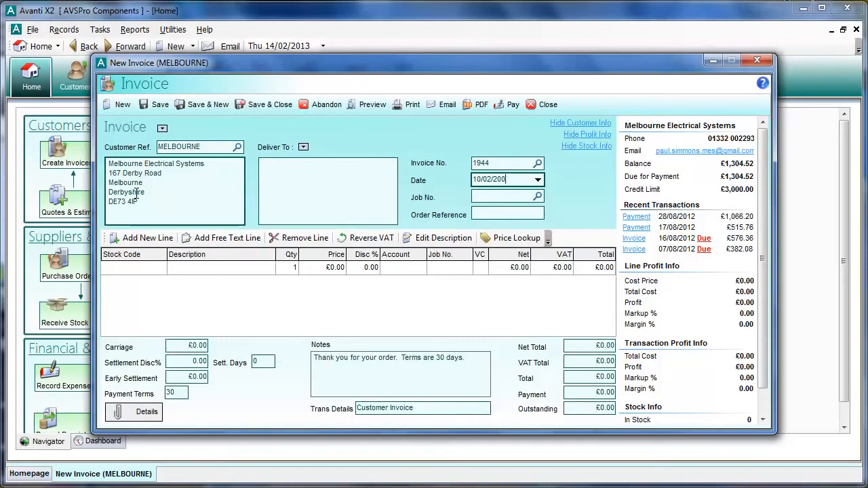
pyautogui.press('BackSpace')
pyautogui.press('BackSpace')
pyautogui.write('222')
pyautogui.press('Tab')
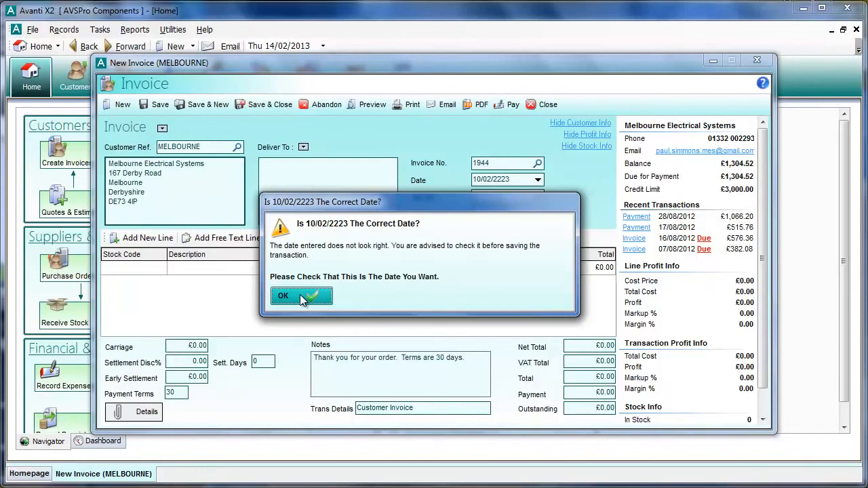
pyautogui.click(299, 294)
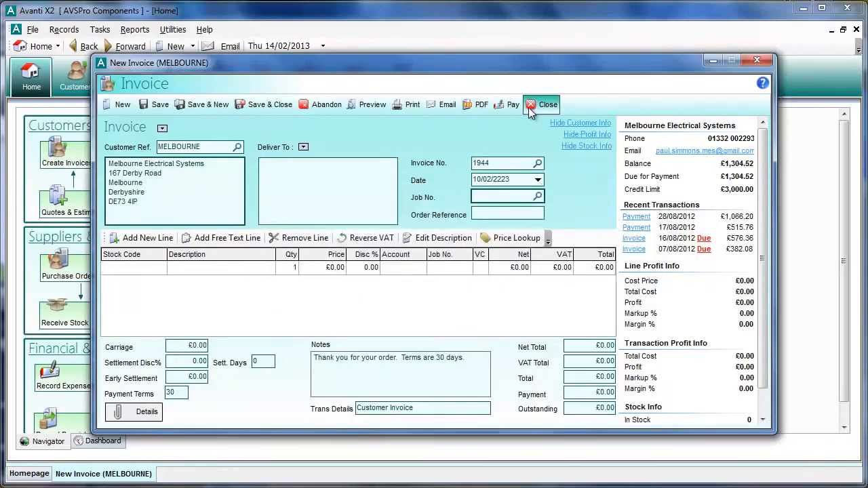
pyautogui.click(535, 106)
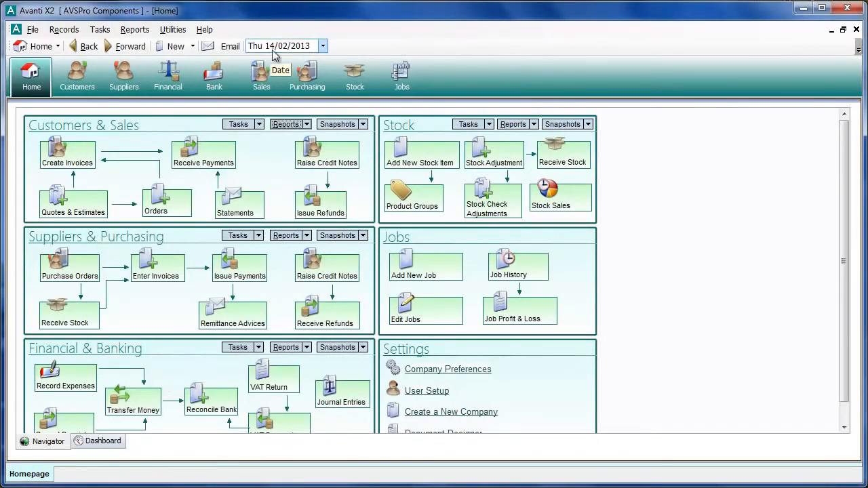
# - Set the program's working date to 12/02/2013 and check the default date on a new sales invoice, closing it without saving
pyautogui.click(323, 46)
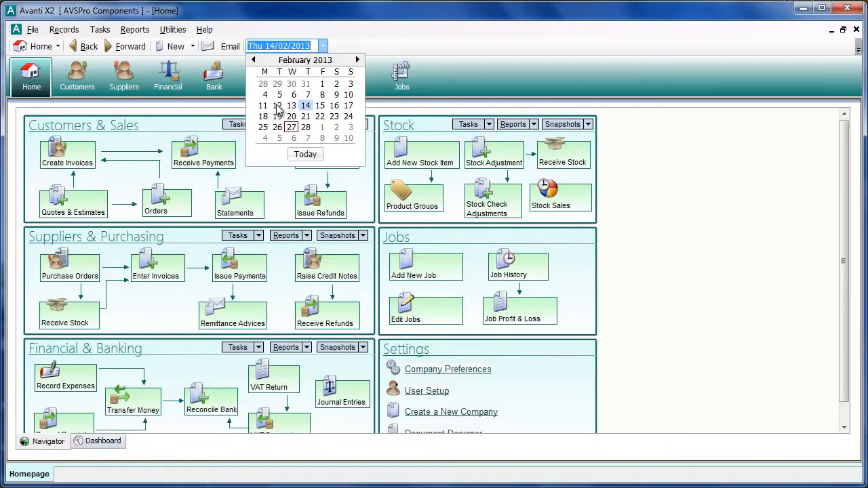
pyautogui.click(278, 106)
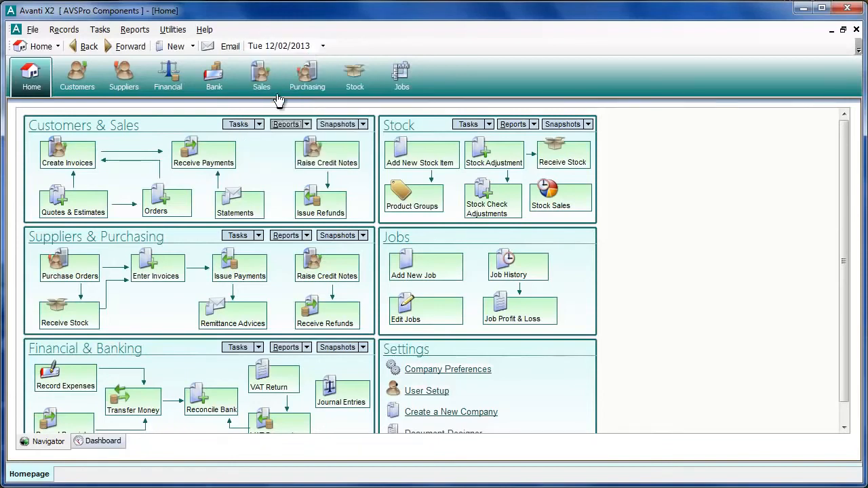
pyautogui.click(72, 156)
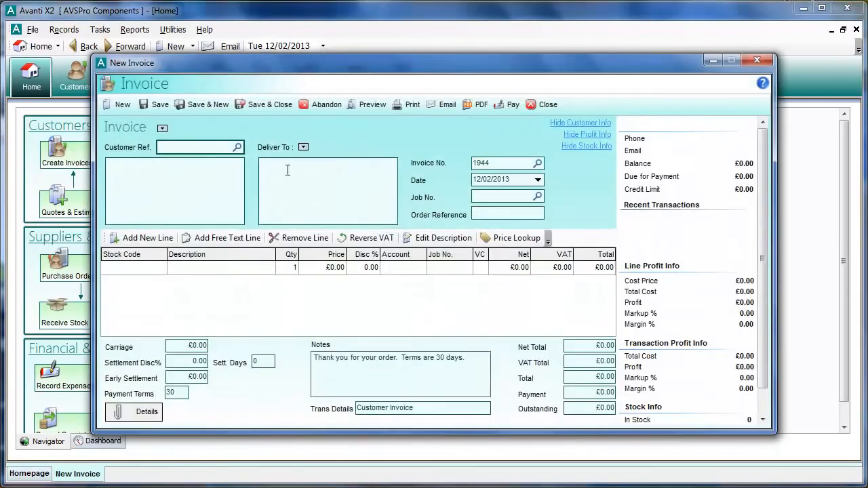
pyautogui.click(473, 180)
pyautogui.click(542, 104)
# - Change the program's working date to 13/02/2013
pyautogui.click(322, 46)
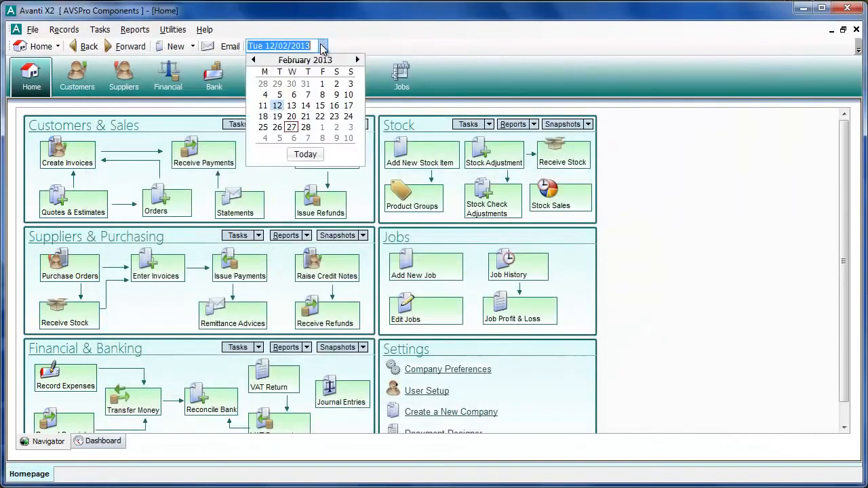
pyautogui.click(292, 106)
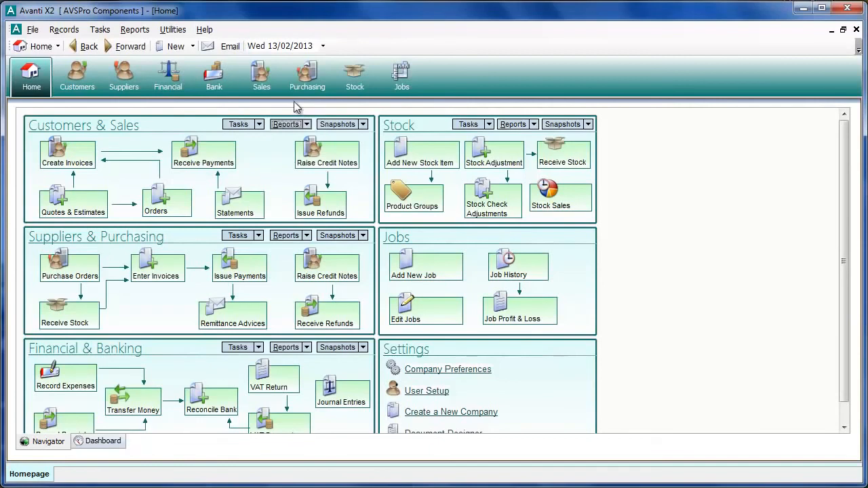